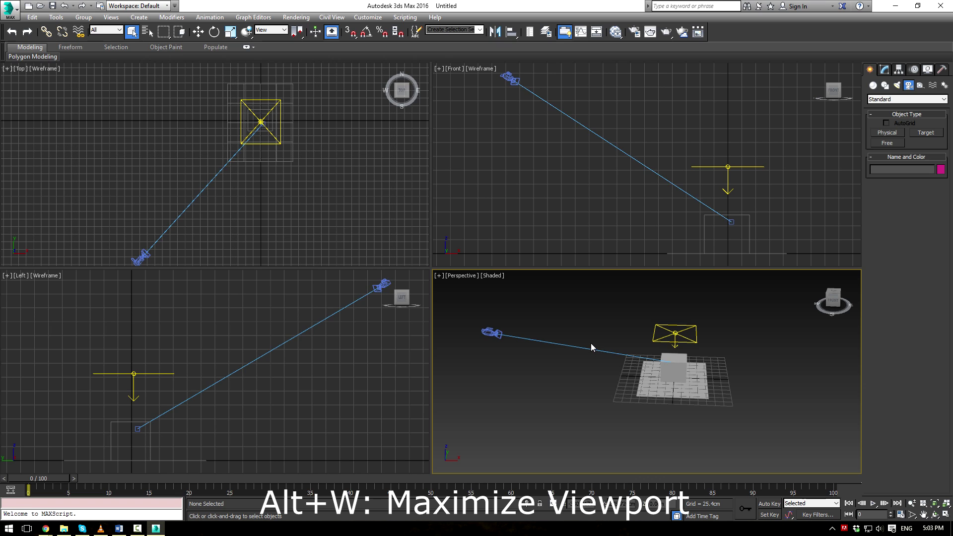
- Maximize and restore the perspective, front, top and left viewports in turn with Alt+W
key("alt+w")
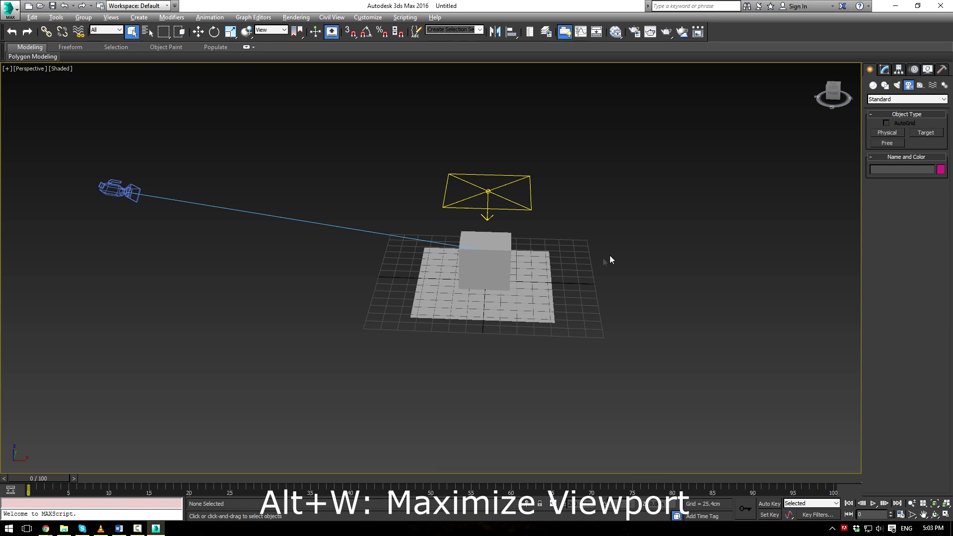
key("alt+w")
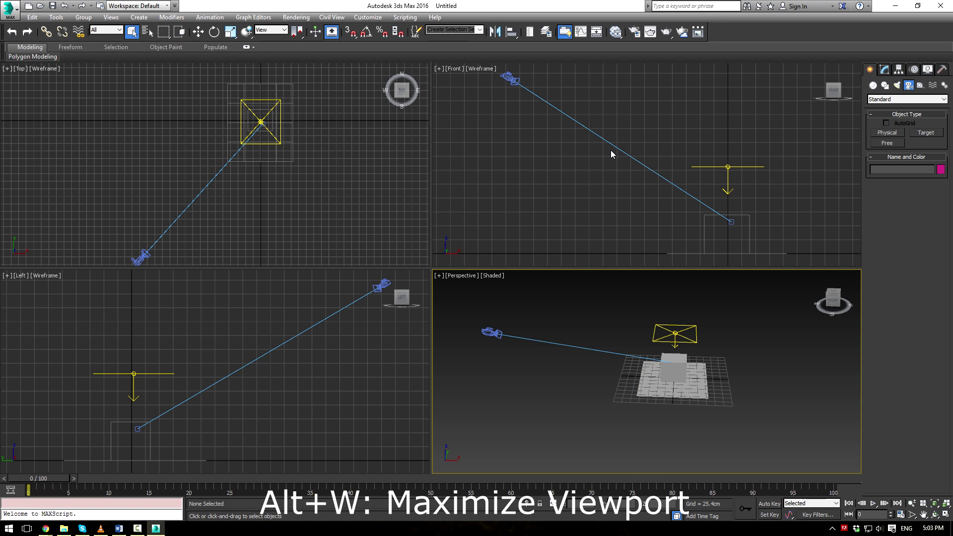
key("alt+w")
key("alt+w")
key("alt+w")
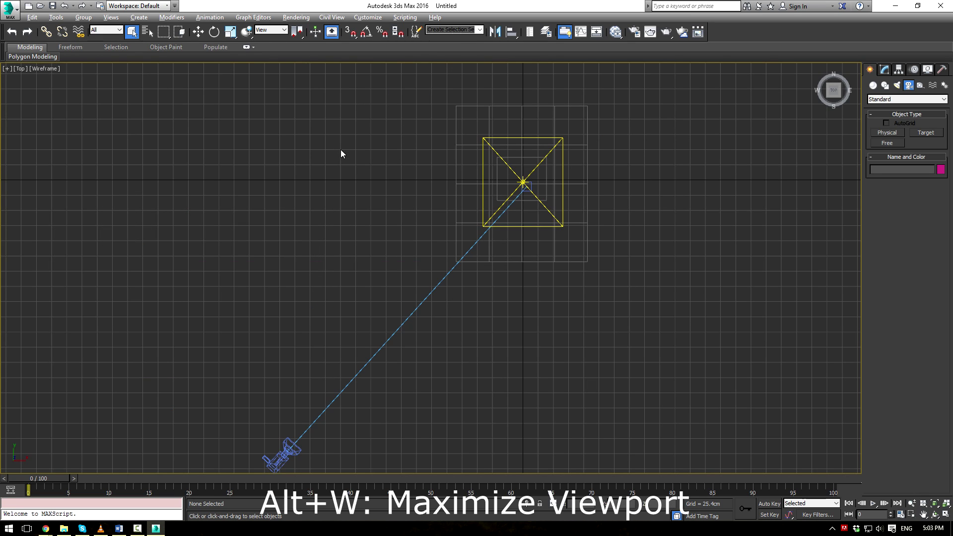
key("alt+w")
key("alt+w")
key("alt+w")
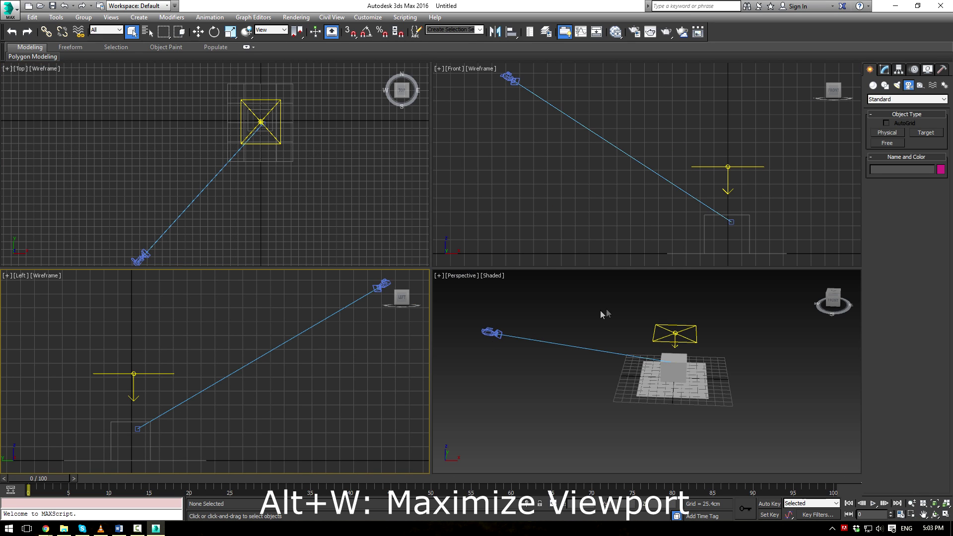
left_click(664, 416)
key("alt+w")
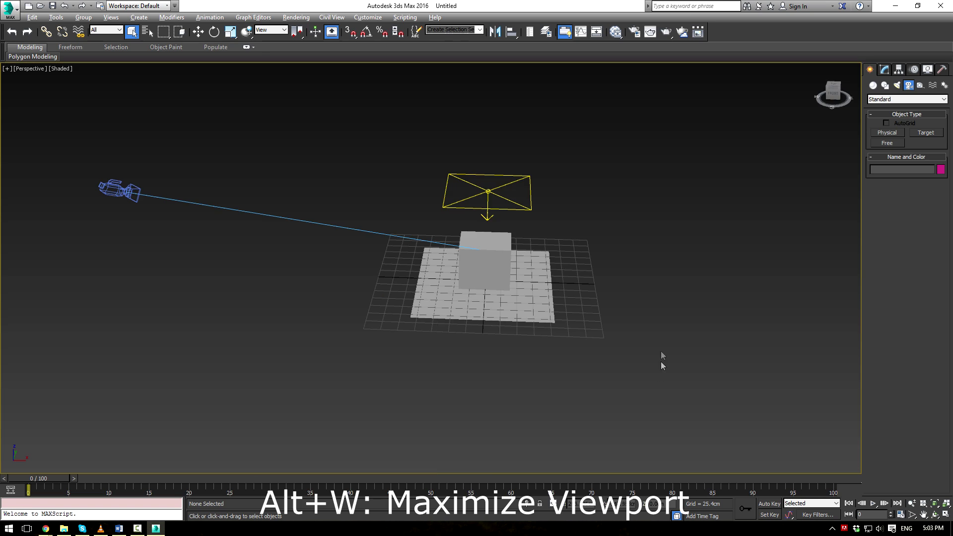
key("alt+w")
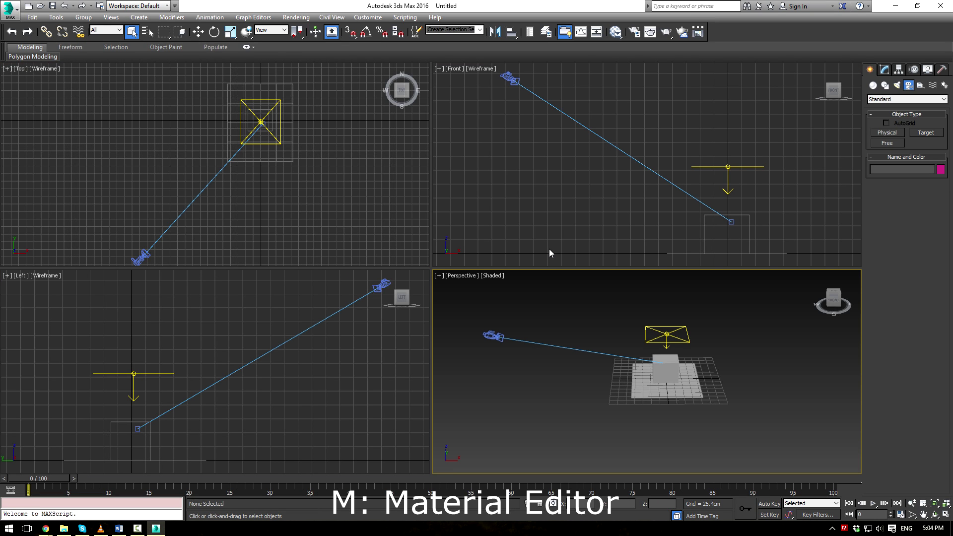
left_click(549, 249)
- Open and close the Material Editor a few times
key("m")
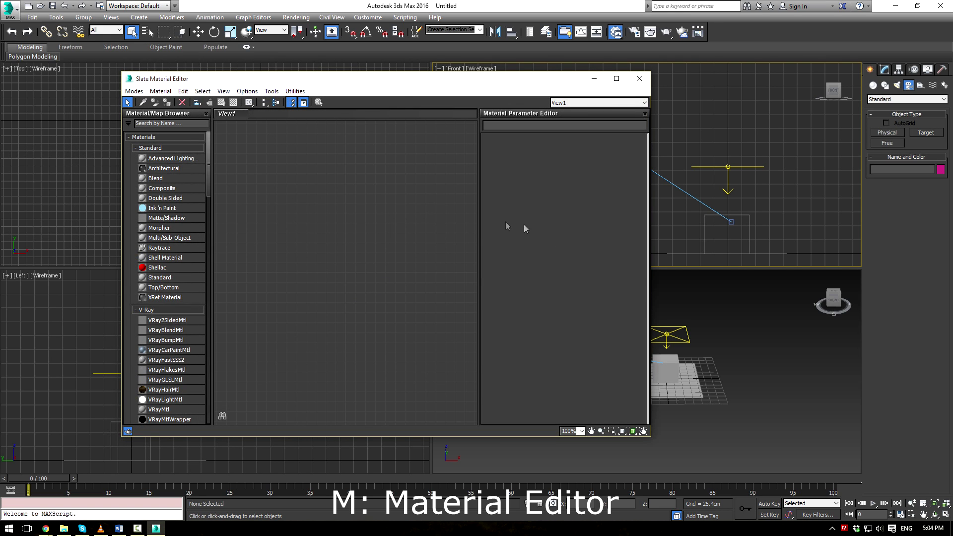
key("m")
left_click(616, 32)
left_click(639, 78)
key("m")
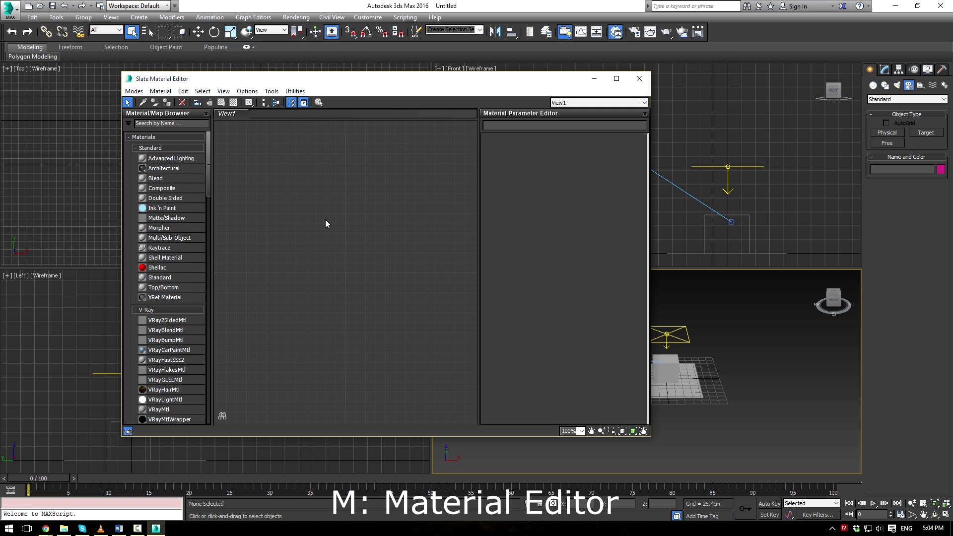
key("m")
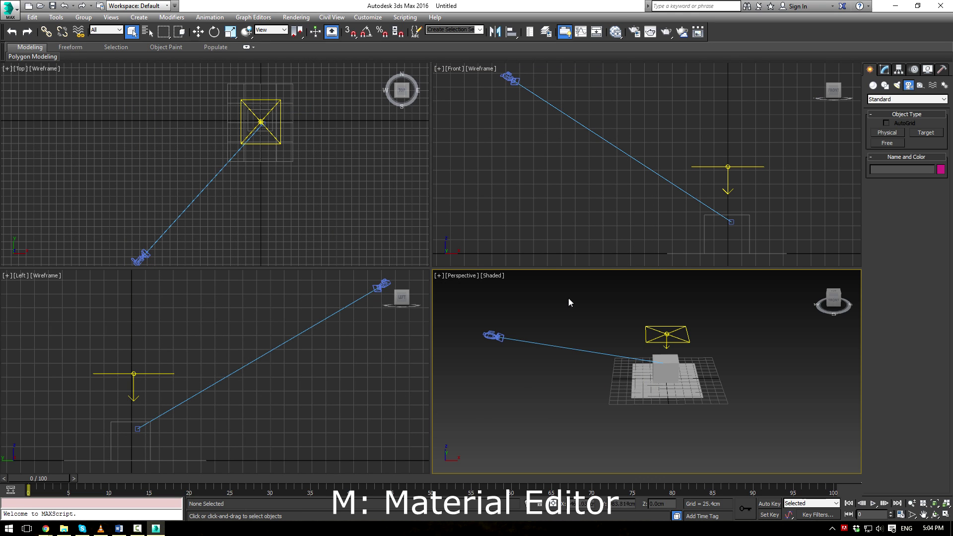
- Toggle visibility of the camera, lights and geometry in all viewports
key("shift+c")
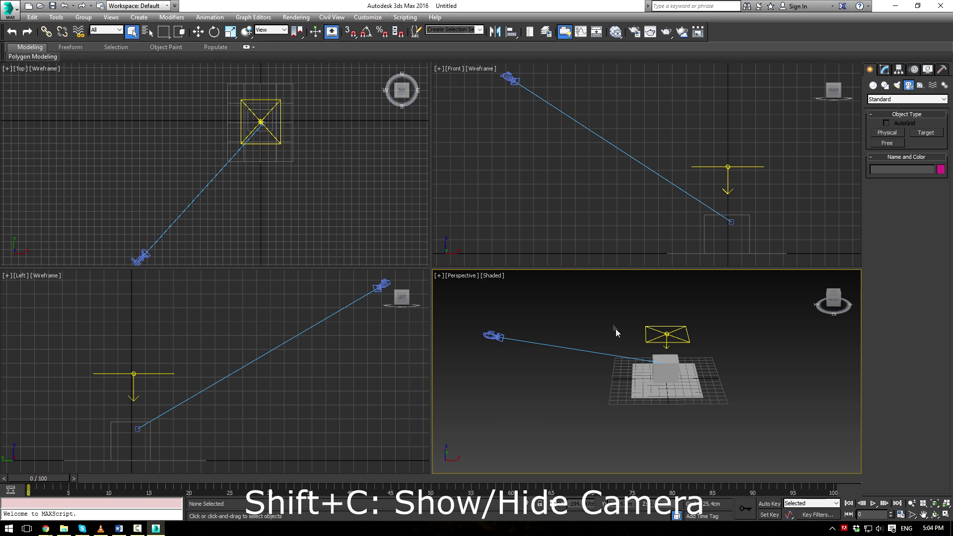
middle_click_drag(618, 310, 619, 311, "alt")
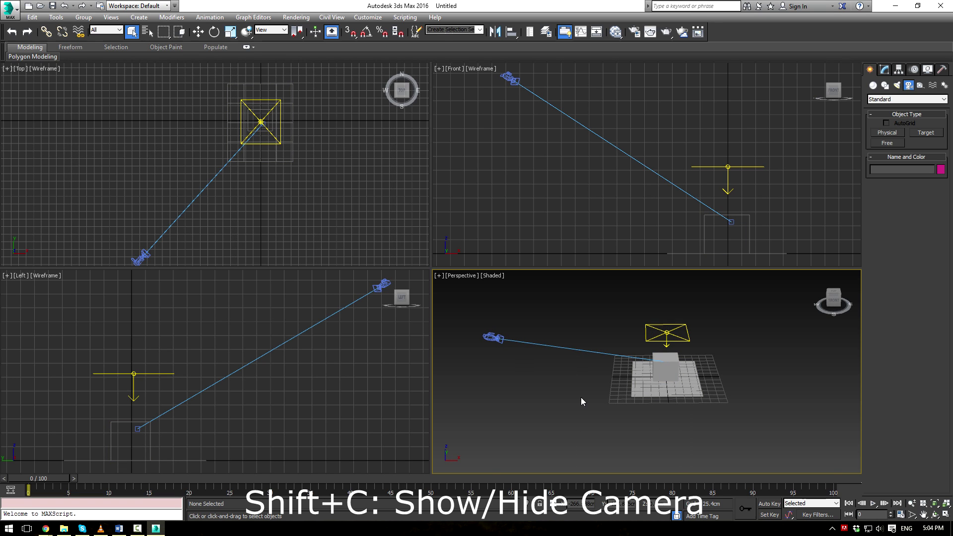
key("shift+c")
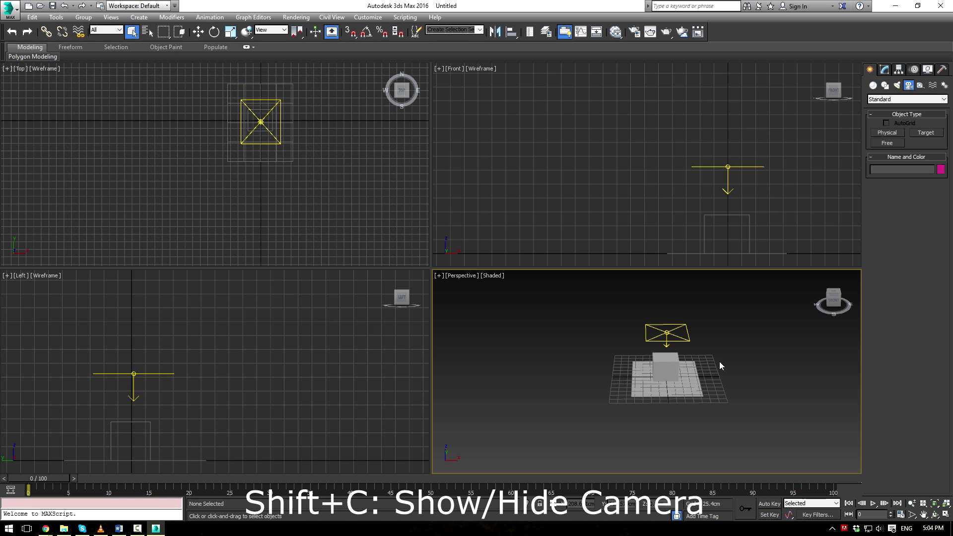
key("shift+c")
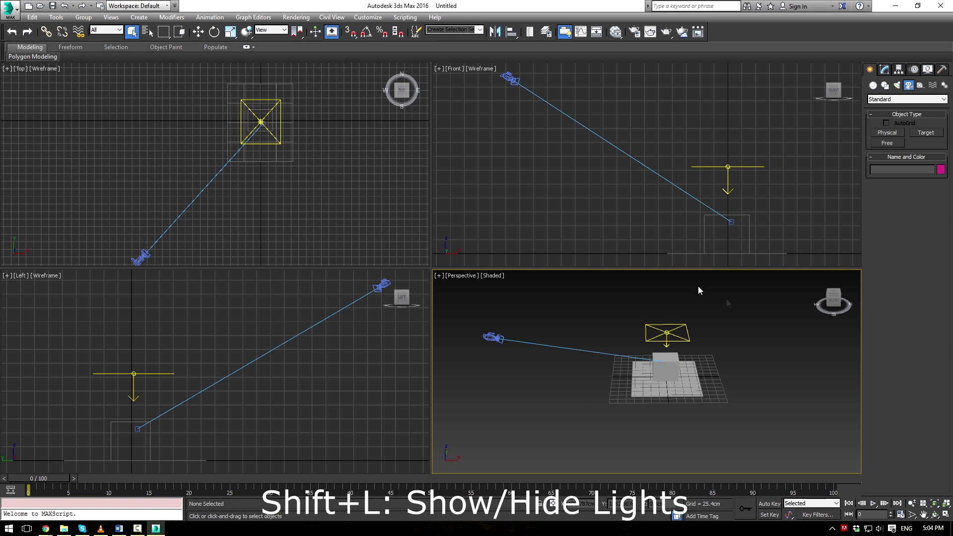
key("shift+l")
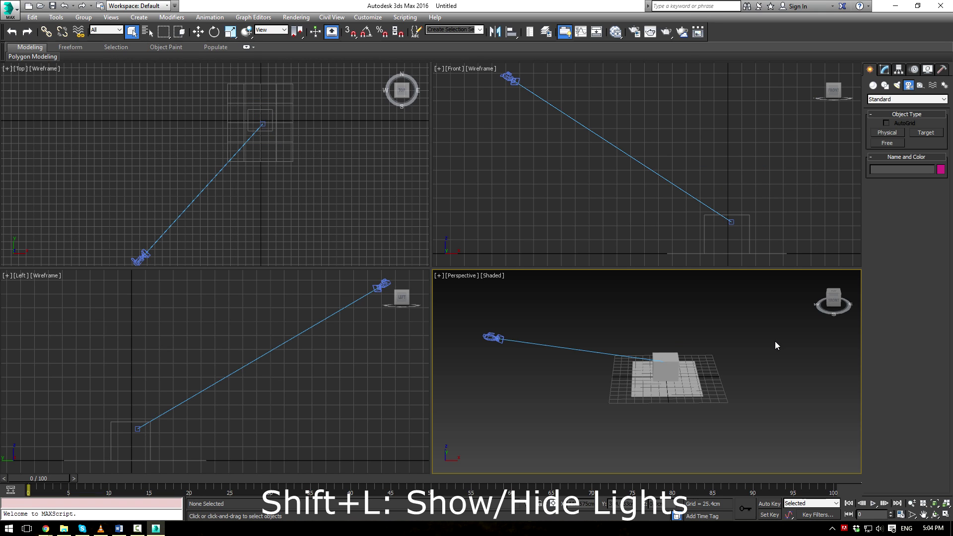
key("shift+l")
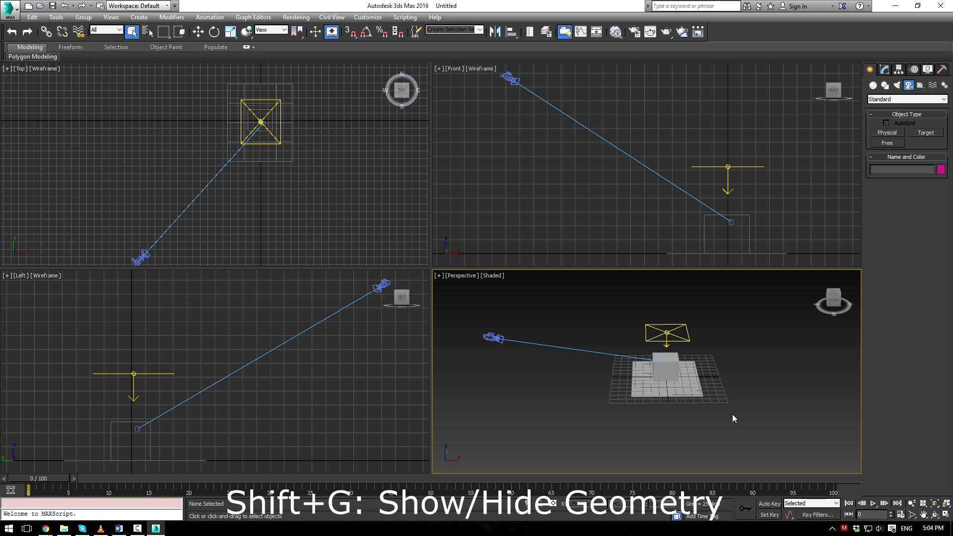
key("shift+g")
key("shift+g")
- Hide geometry and cameras to select the light, then unhide everything and deselect
middle_click_drag(706, 337, 665, 415, "alt")
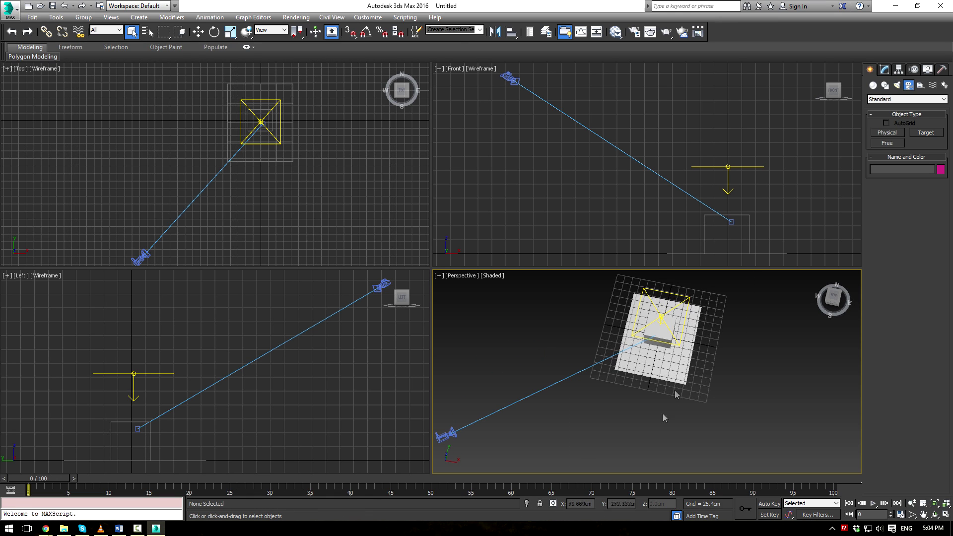
left_click(663, 317)
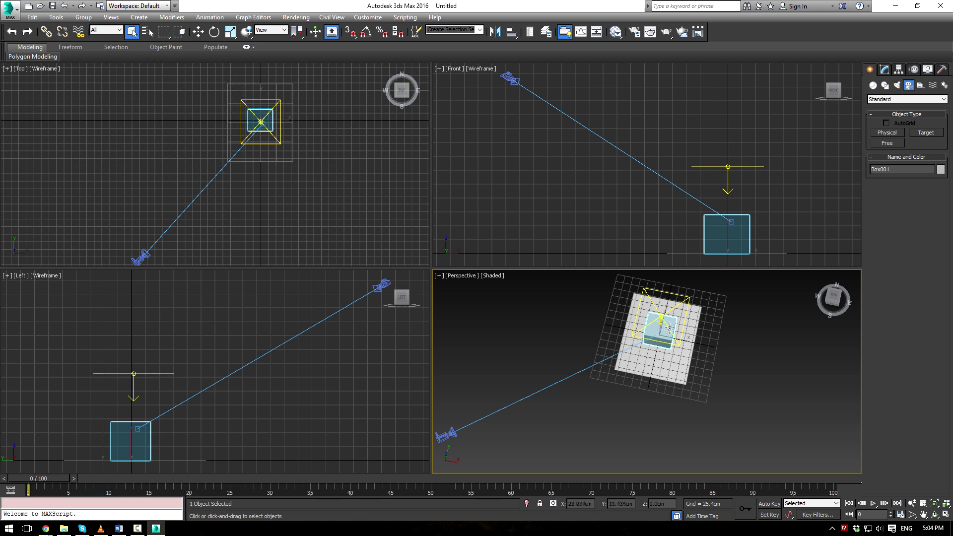
key("shift+g")
key("shift+c")
left_click_drag(603, 289, 702, 356)
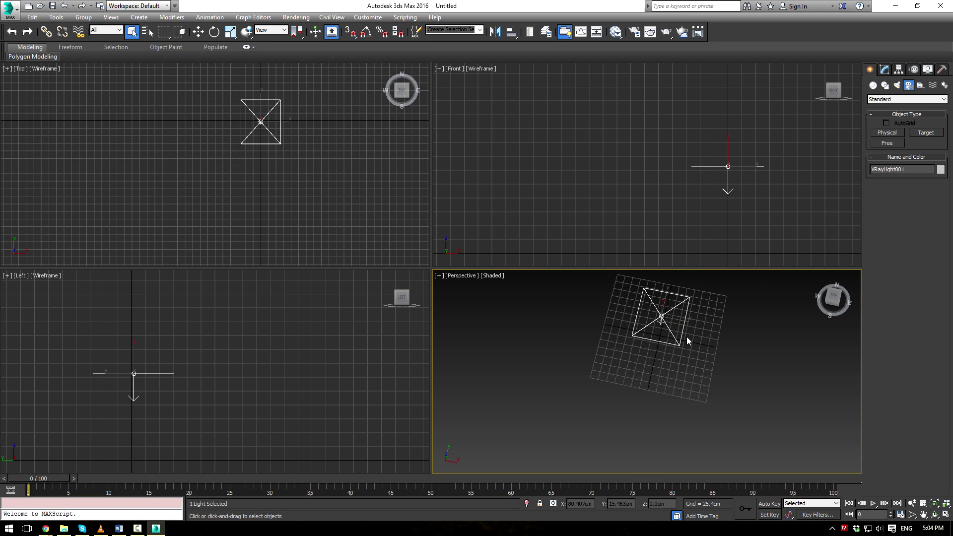
key("shift+g")
key("shift+c")
middle_click_drag(702, 365, 676, 340, "alt")
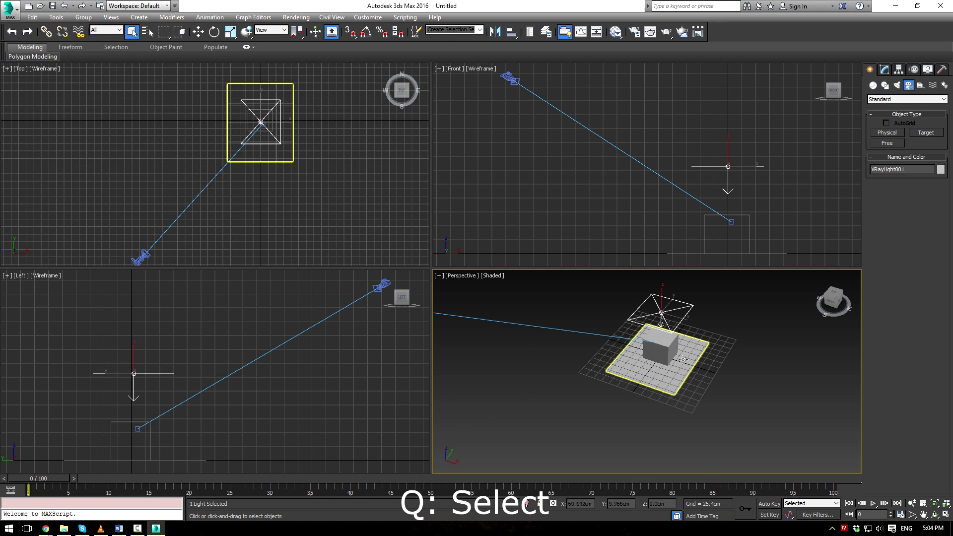
left_click(704, 374)
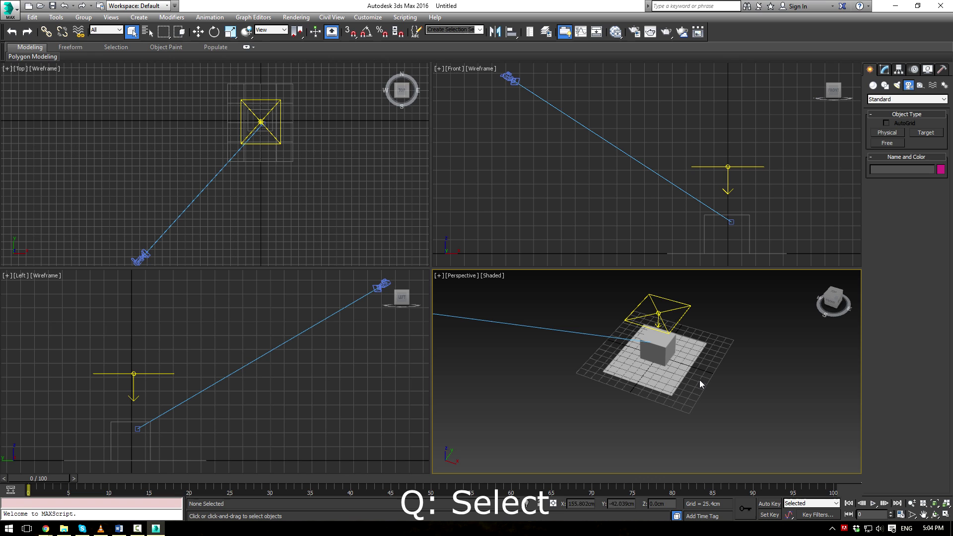
- Move the plane slightly up and right, then scale it up uniformly
key("w")
left_click(655, 384)
left_click_drag(655, 385, 736, 382)
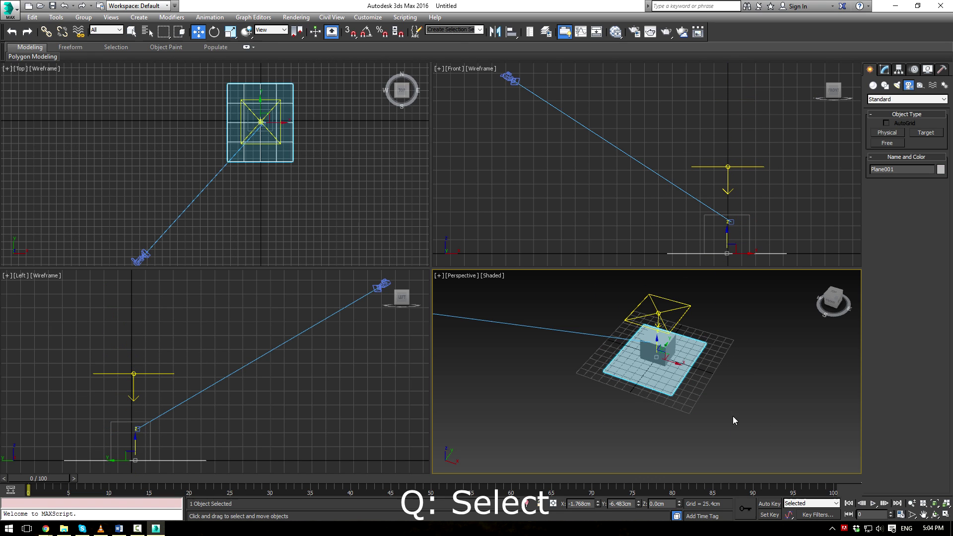
key("q")
left_click(660, 347)
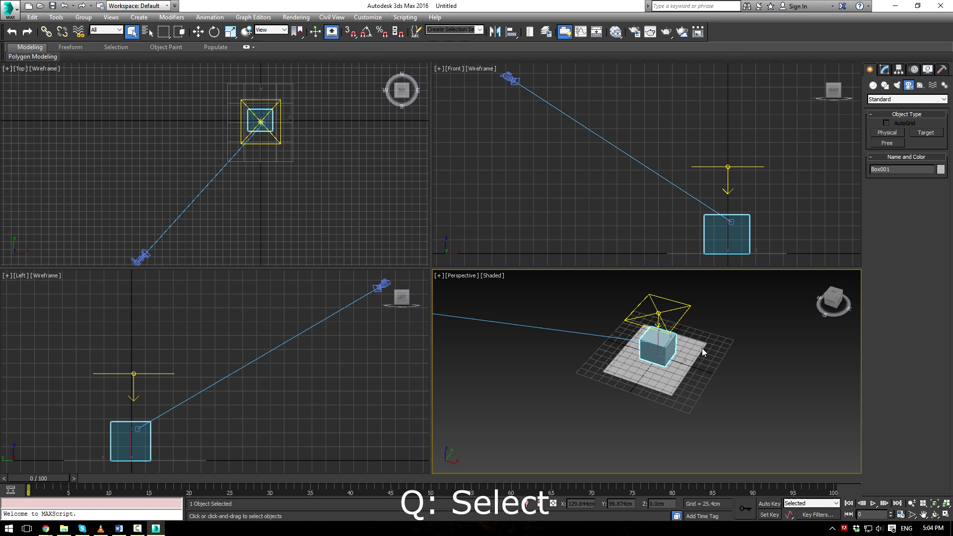
left_click(688, 347)
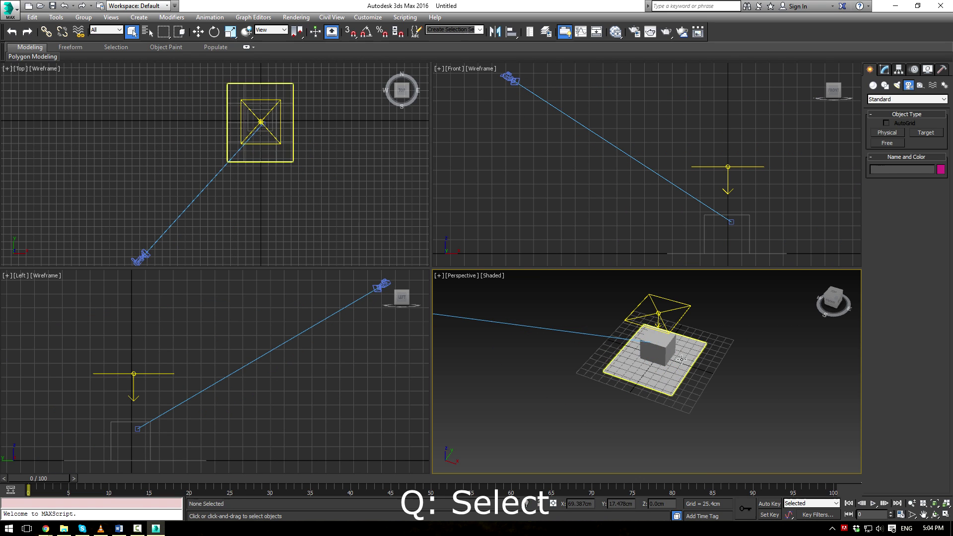
key("w")
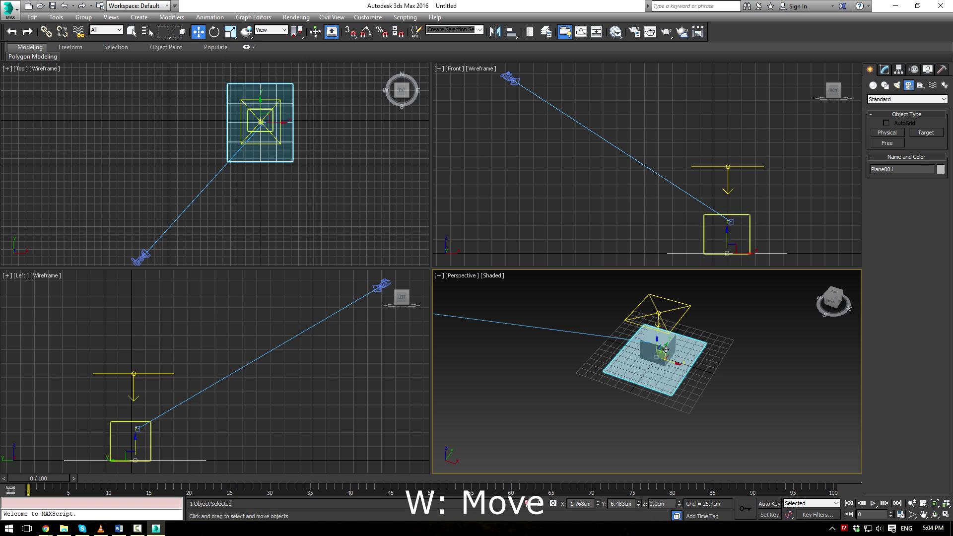
left_click_drag(672, 350, 701, 361)
key("r")
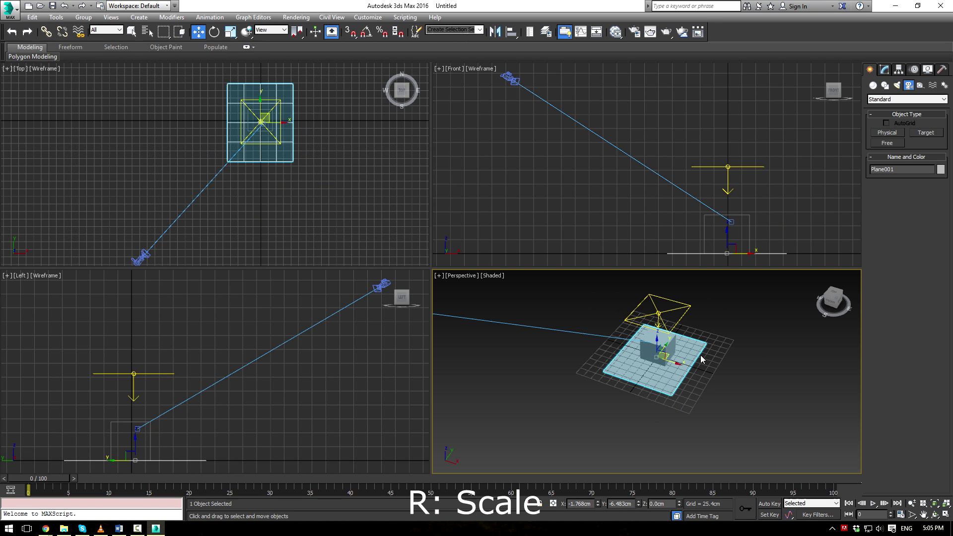
left_click_drag(666, 355, 660, 314)
- Undo the plane's tilt and slide it to a grid-snapped position with Snaps on
key("e")
key("ctrl+z")
key("ctrl+z")
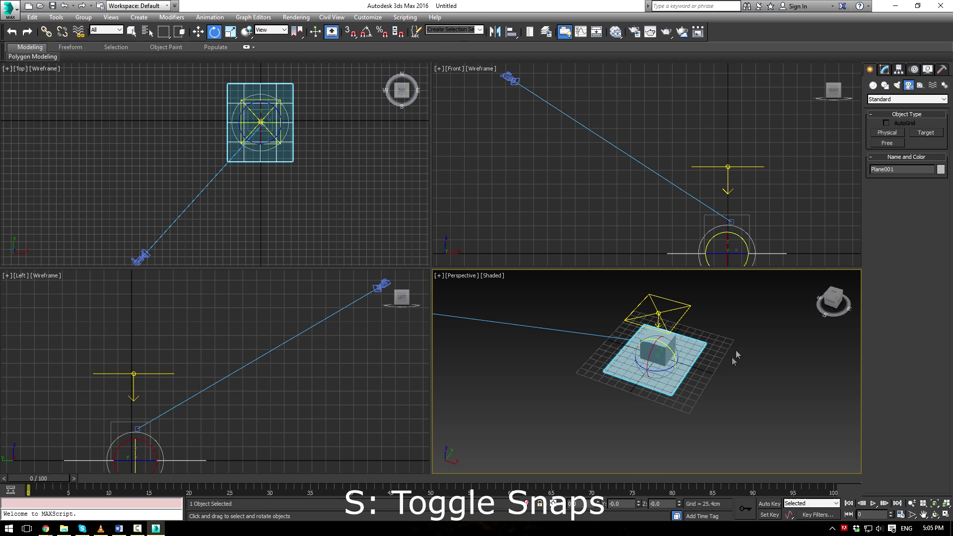
key("w")
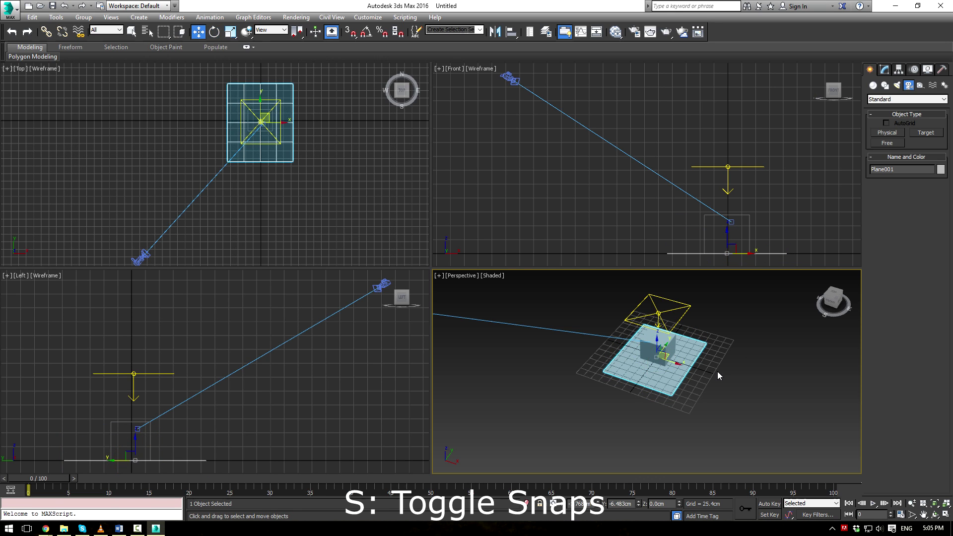
middle_click_drag(722, 351, 687, 353, "alt")
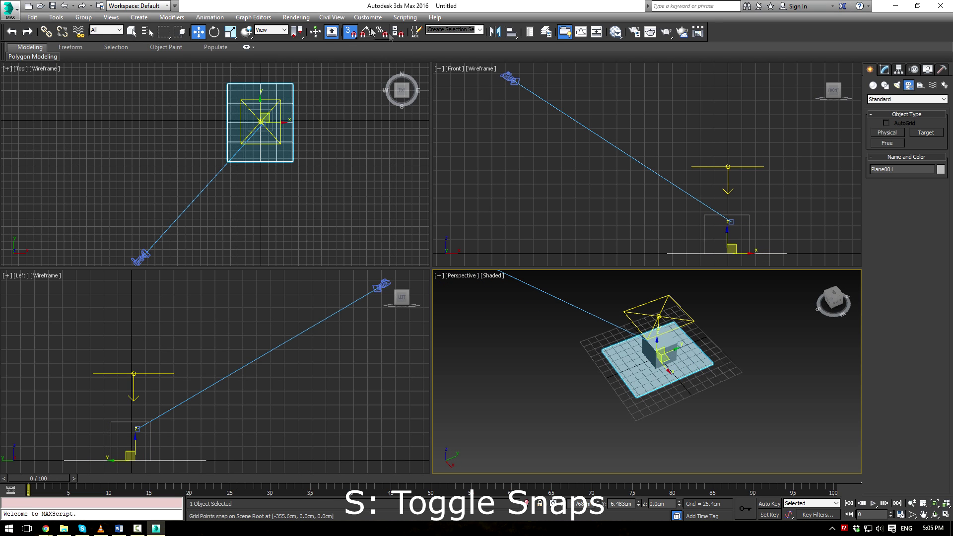
left_click(352, 38)
left_click_drag(665, 358, 752, 390)
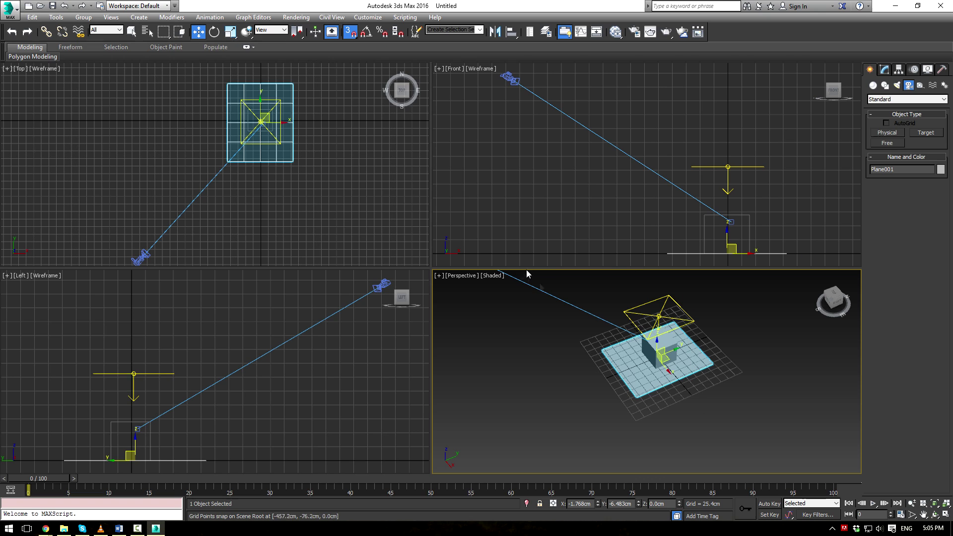
left_click(563, 378)
- Turn snaps off, cycle the view through Front, Left, Top, Perspective, then switch to PhysCamera001
key("s")
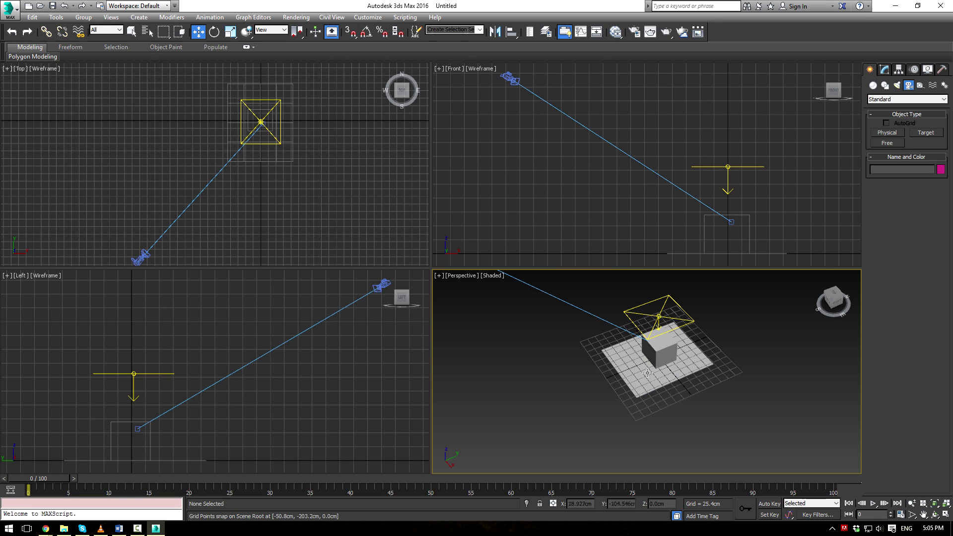
key("f")
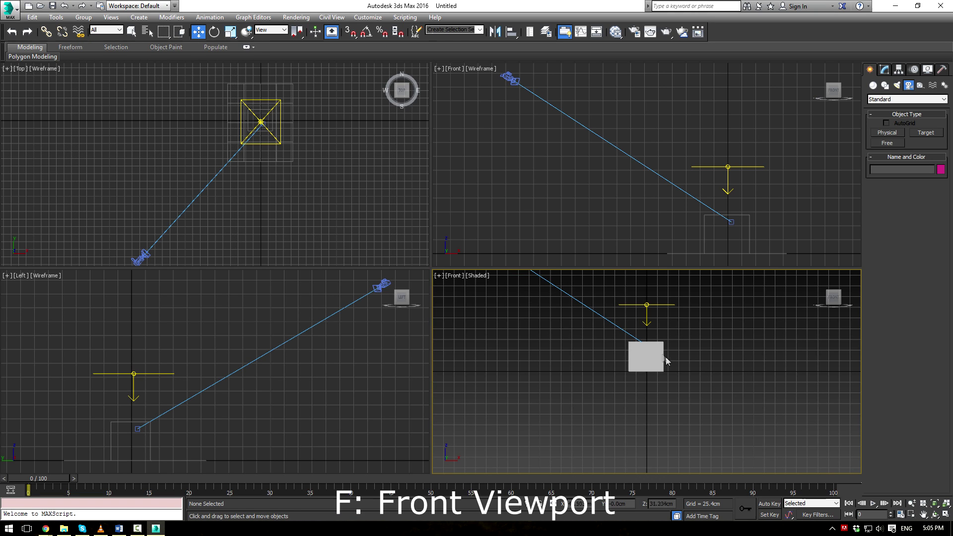
key("l")
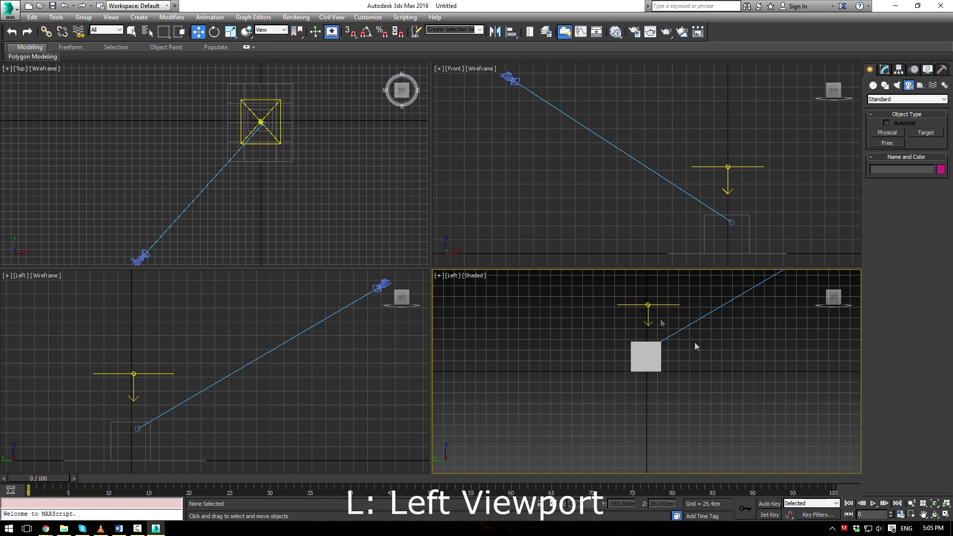
key("t")
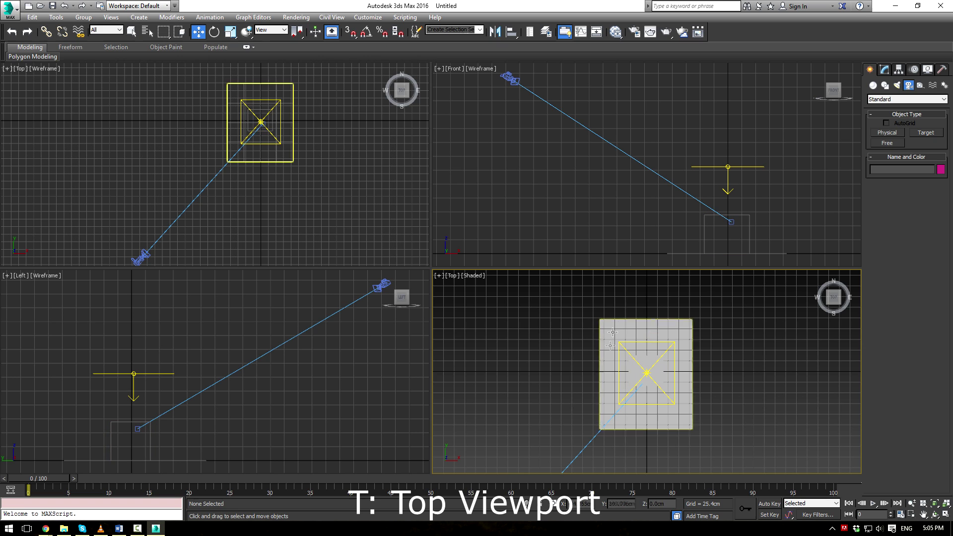
key("p")
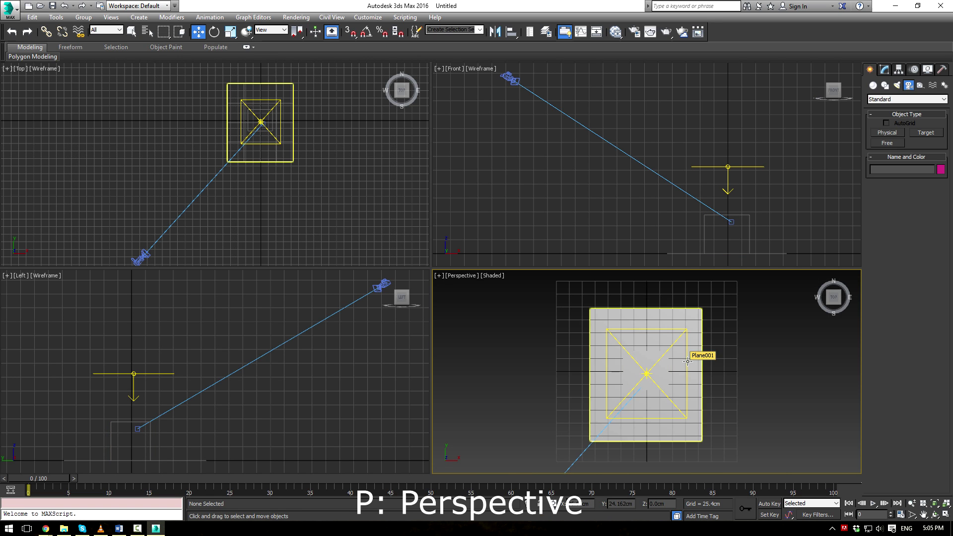
middle_click_drag(687, 361, 635, 351, "alt")
scroll(645, 344, "up", 4)
scroll(663, 336, "down", 7)
key("c")
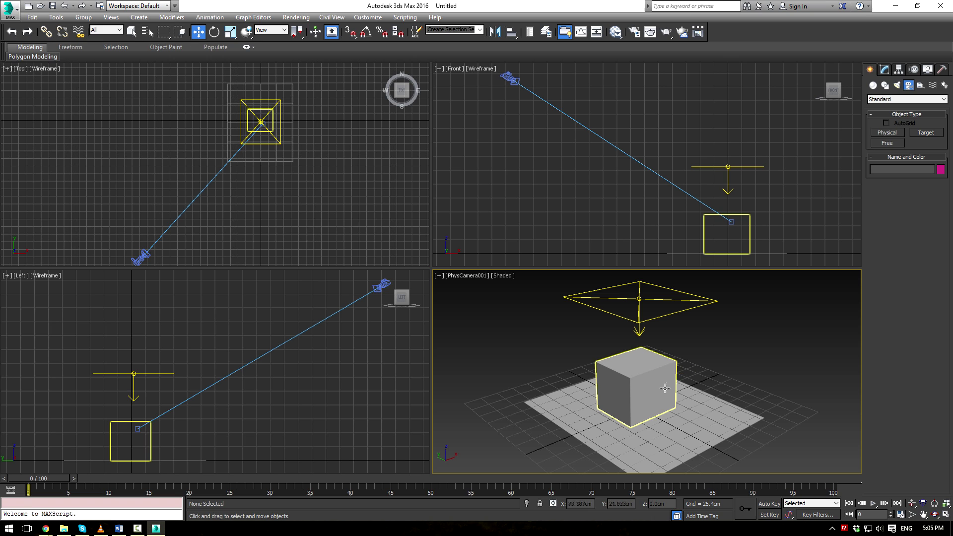
- Return the lower-right view to Perspective and pan and zoom the four viewports
key("p")
middle_click_drag(681, 364, 703, 371, "alt")
middle_click_drag(571, 331, 780, 335)
middle_click_drag(744, 181, 507, 172)
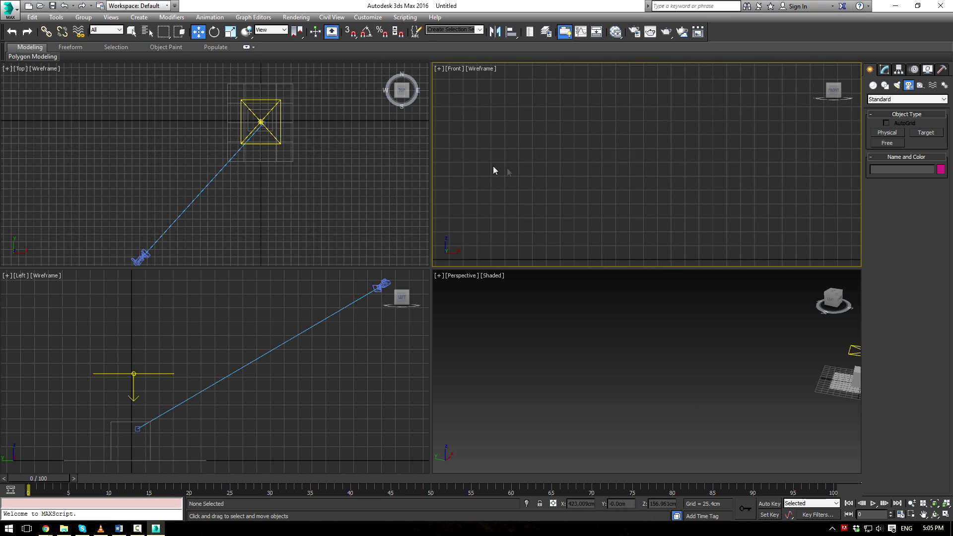
middle_click_drag(320, 209, 204, 94)
scroll(193, 101, "down", 2)
scroll(346, 298, "down", 1)
middle_click_drag(387, 248, 306, 163)
scroll(317, 293, "down", 4)
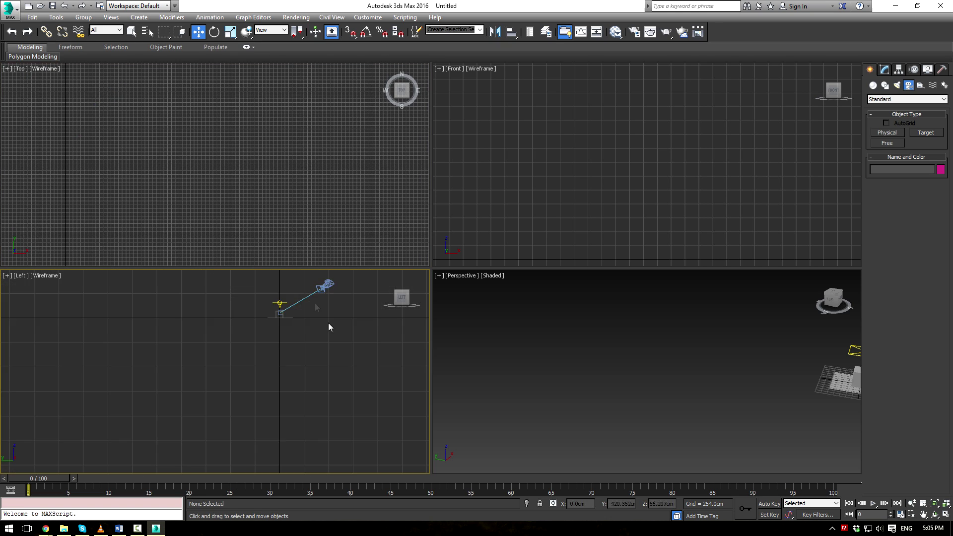
scroll(342, 332, "down", 5)
- Zoom Extents in the left, perspective, front and top viewports
key("z")
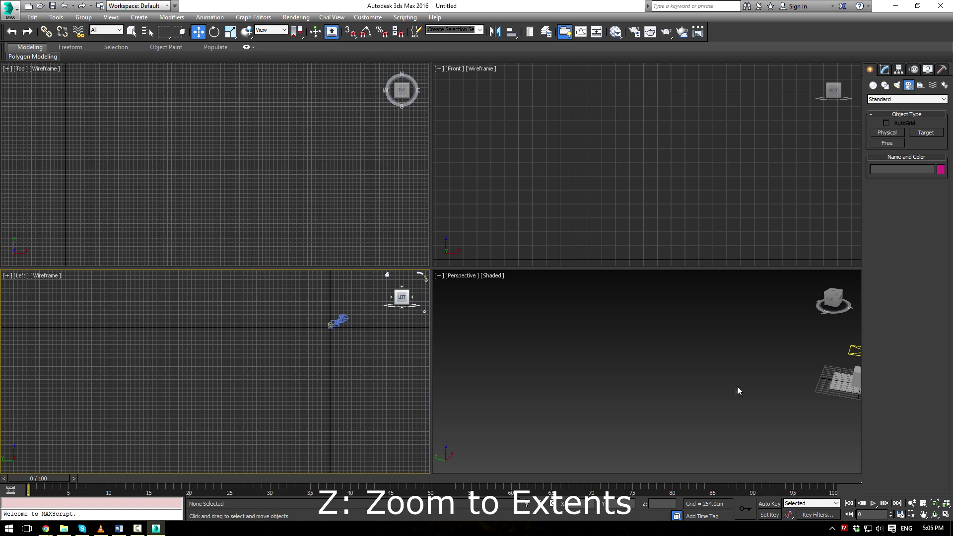
left_click(746, 375)
key("z")
left_click(657, 187)
key("z")
left_click(329, 150)
key("z")
left_click(316, 337)
key("z")
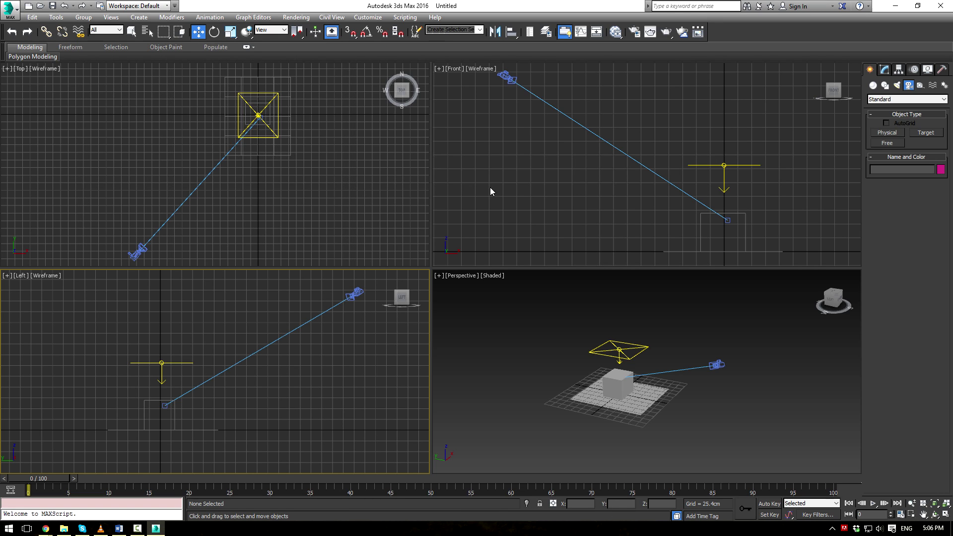
- Switch the Perspective view between wireframe and shaded twice, ending shaded
scroll(698, 392, "up", 5)
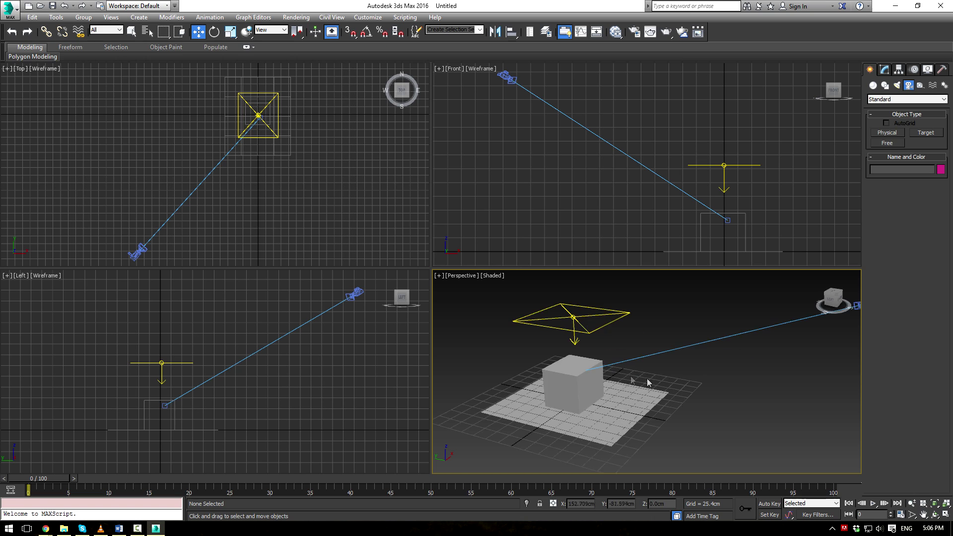
middle_click_drag(693, 340, 772, 294)
scroll(683, 345, "up", 2)
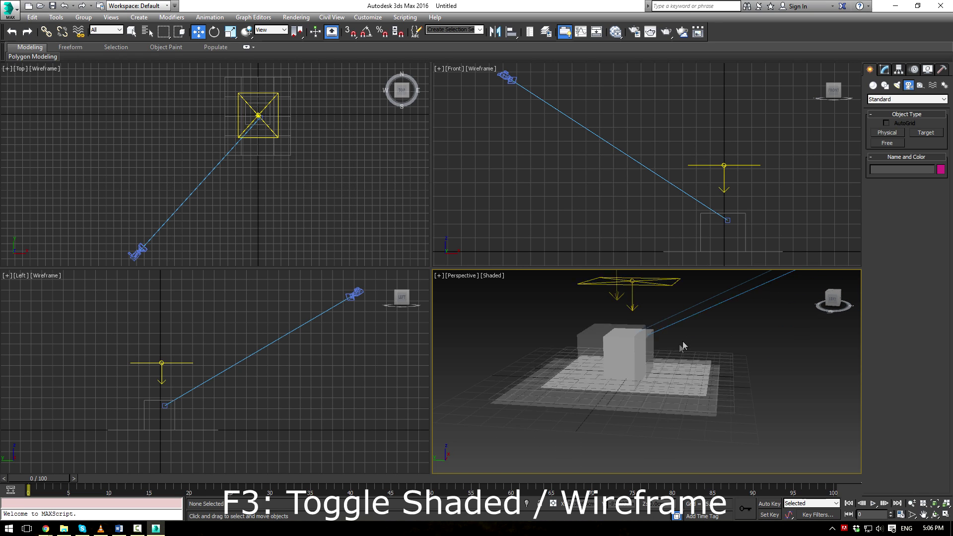
middle_click_drag(683, 344, 707, 367)
key("F3")
key("F3")
key("F3")
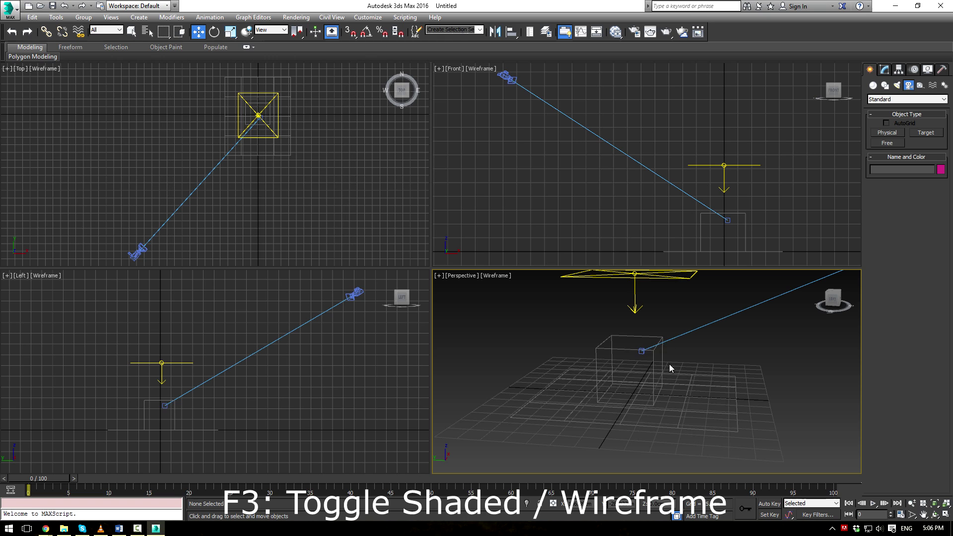
key("F3")
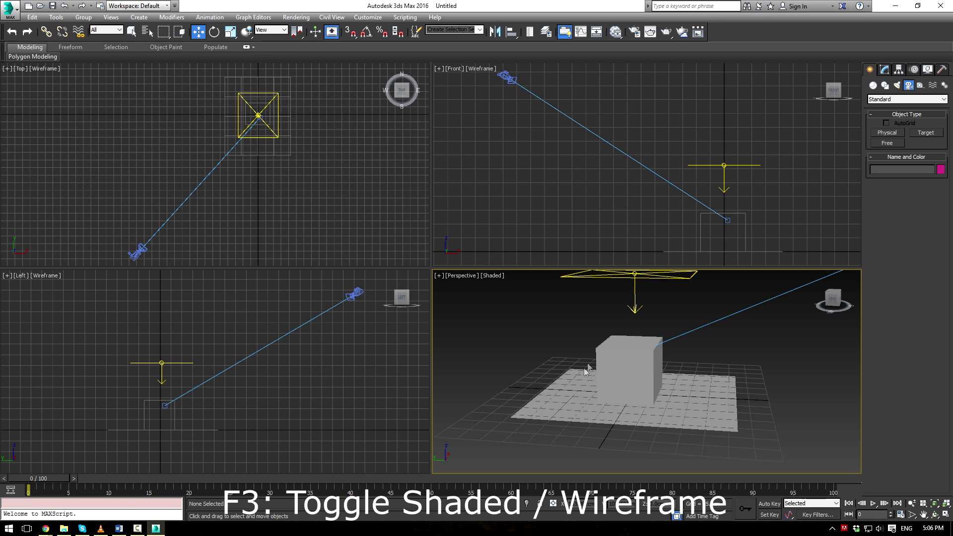
key("F3")
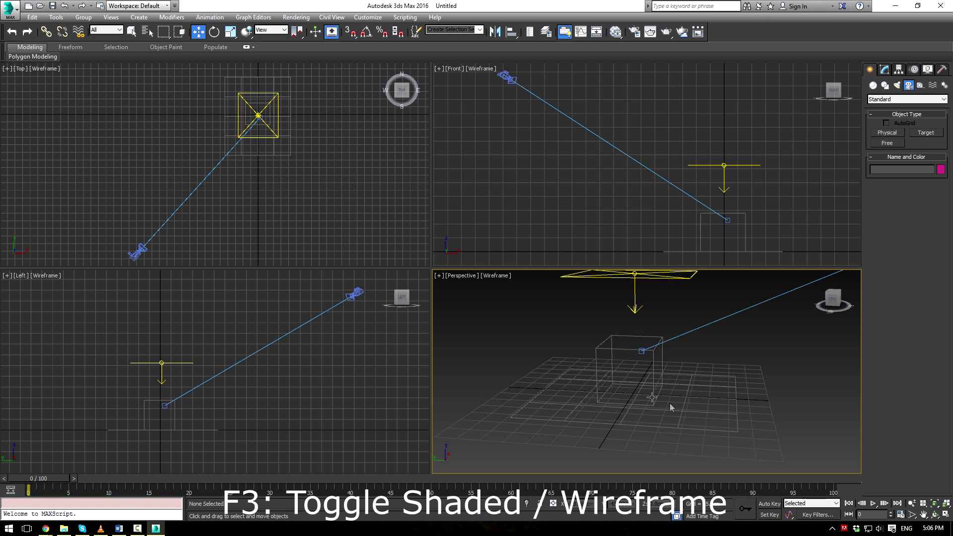
key("F3")
- Toggle Edged Faces on the plane and box, and show the box's modifier stack
left_click(695, 407)
key("F4")
left_click(653, 363)
left_click(679, 385)
key("F4")
- Reframe the Perspective view, toggle the grid, and turn Edged Faces off
key("F4")
key("F4")
left_click(632, 358)
left_click(883, 71)
left_click(746, 356)
middle_click_drag(725, 298, 703, 352, "alt")
key("g")
middle_click_drag(703, 352, 674, 408)
key("F4")
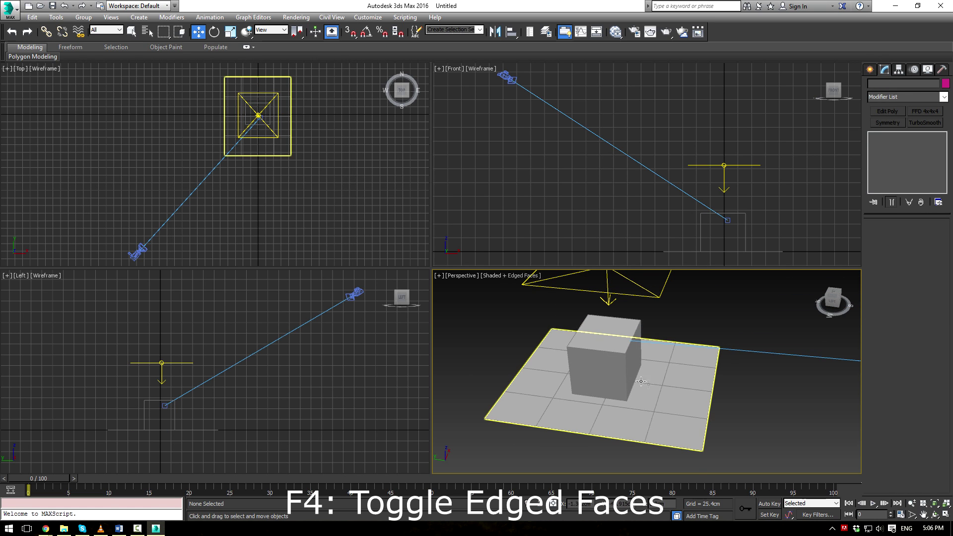
scroll(646, 389, "up", 2)
key("F4")
key("F4")
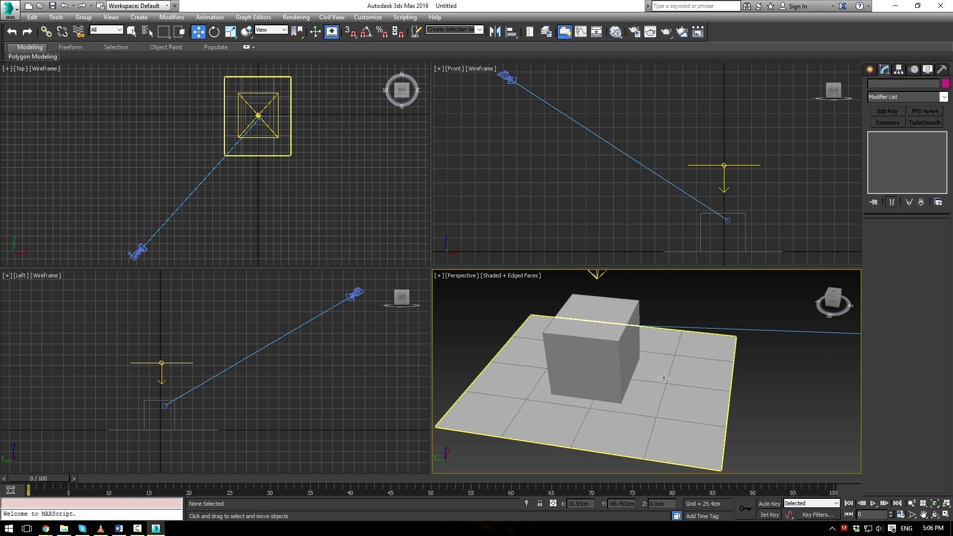
key("F4")
scroll(690, 357, "down", 2)
middle_click_drag(676, 379, 660, 329, "alt")
middle_click_drag(661, 329, 661, 317)
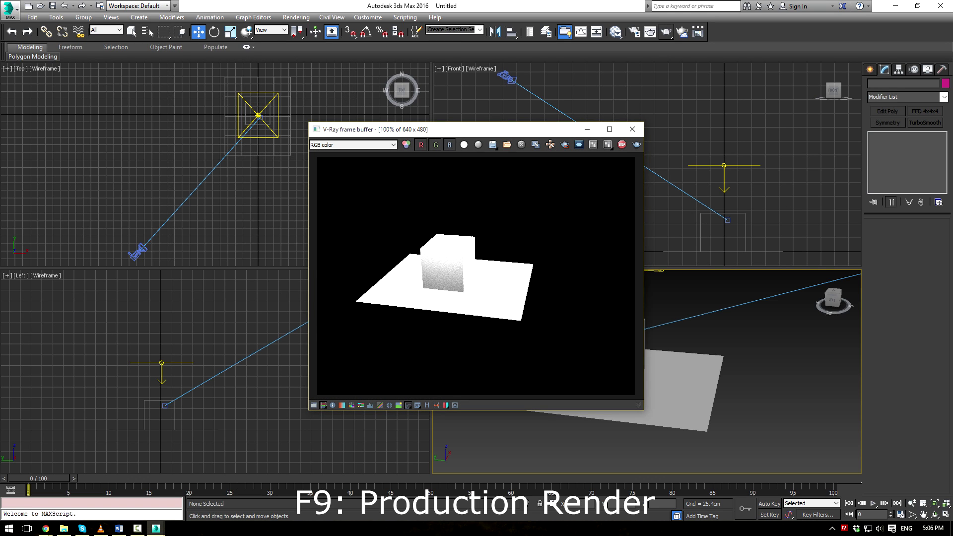
left_click(631, 129)
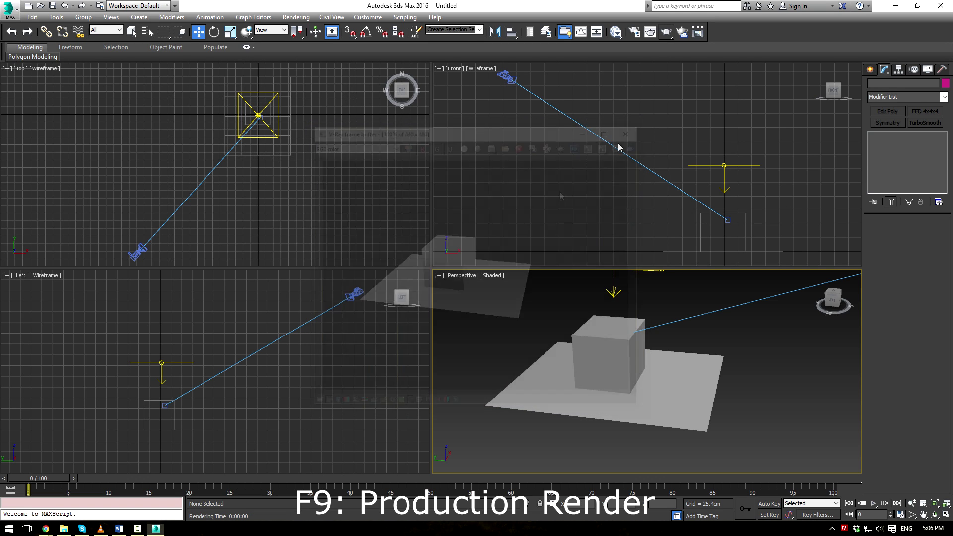
left_click(626, 323)
- Deselect the box and open the V-Ray Adv Render Setup dialog
left_click(636, 290)
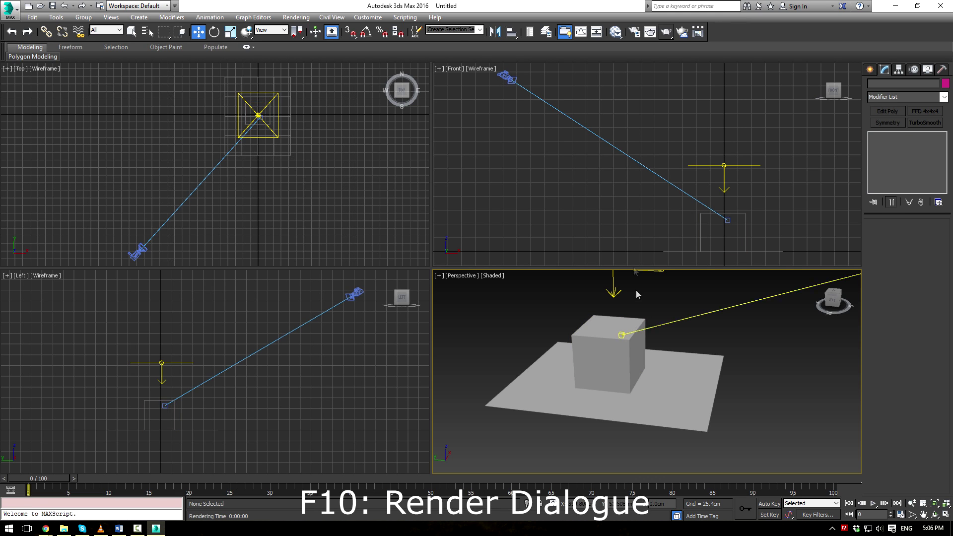
left_click(634, 31)
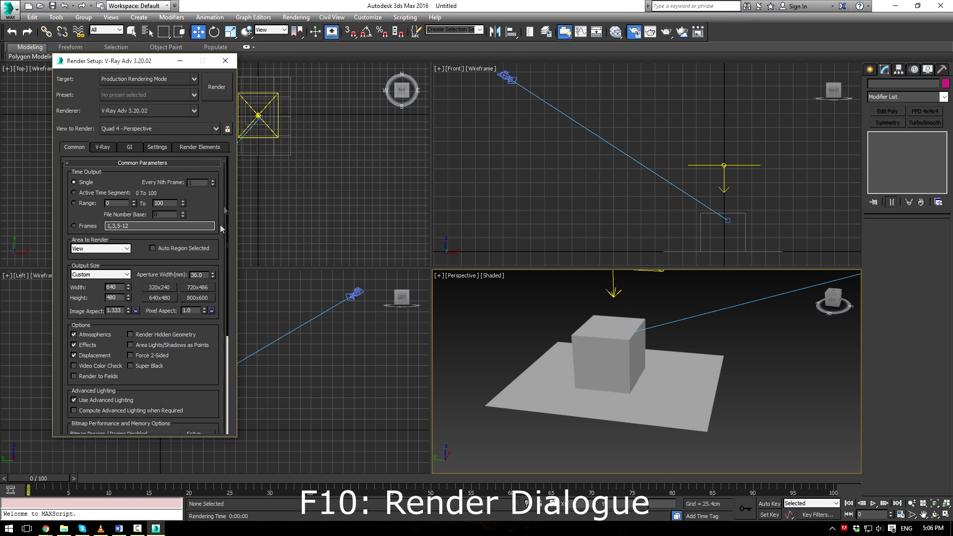